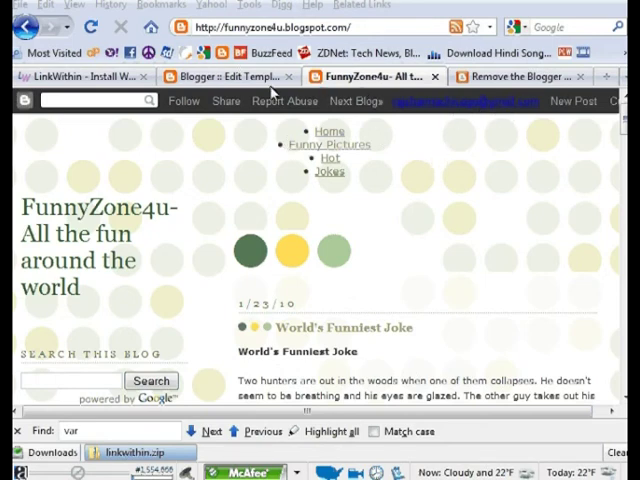
Step: Open the blog's template code through Layout > Edit HTML
left_click(230, 77)
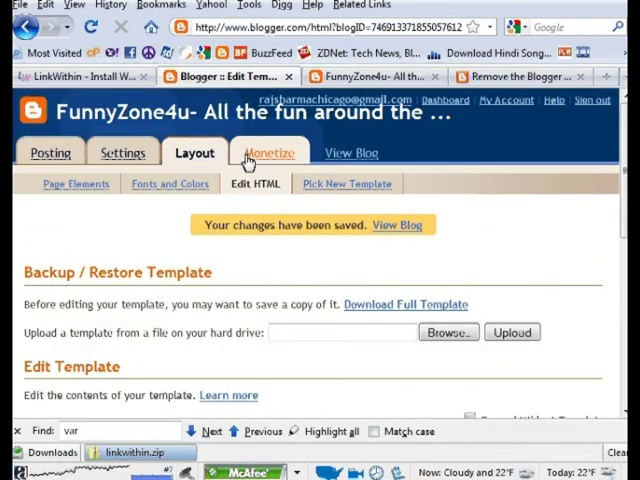
left_click(195, 153)
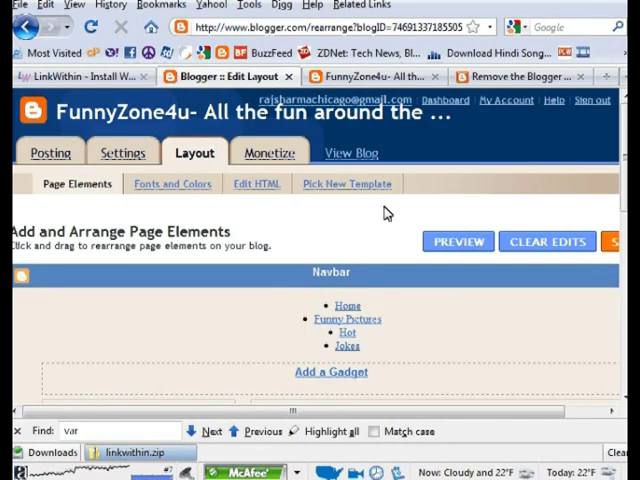
left_click(256, 184)
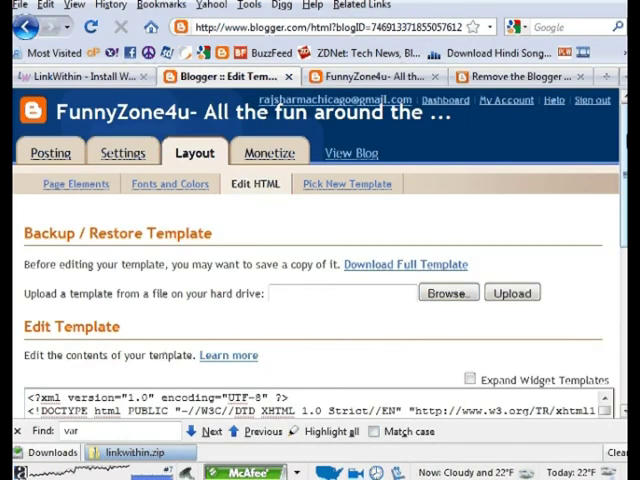
scroll(256, 250, "down", 5)
scroll(256, 250, "down", 3)
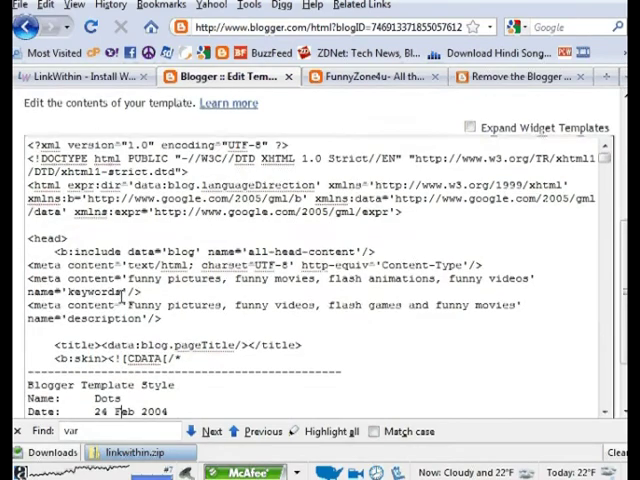
scroll(120, 292, "down", 4)
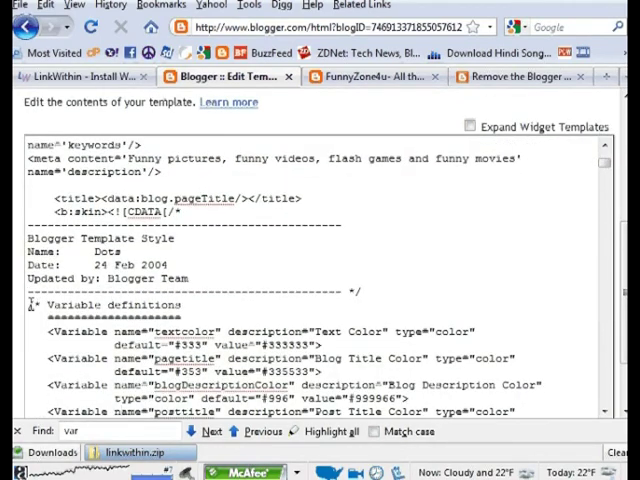
Step: Insert an empty line just above the '/* Variable definitions' comment
left_click_drag(27, 304, 192, 305)
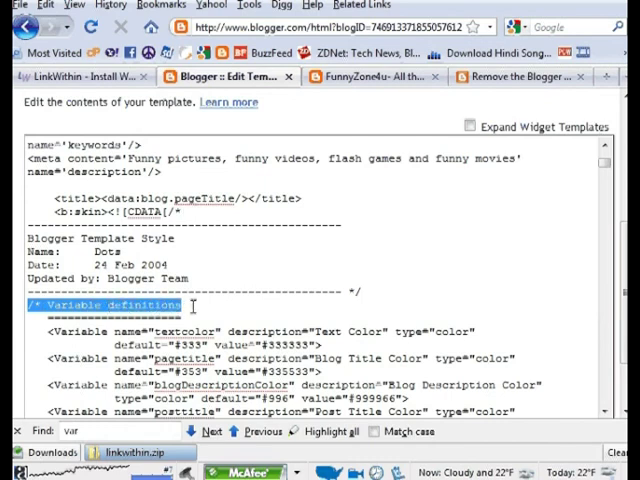
left_click(29, 305)
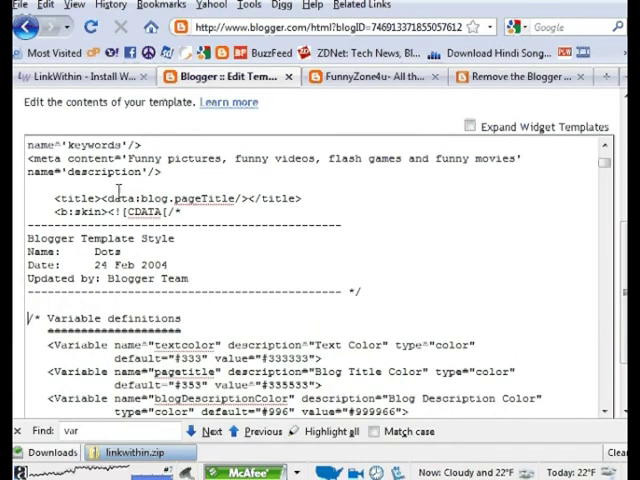
key("Return")
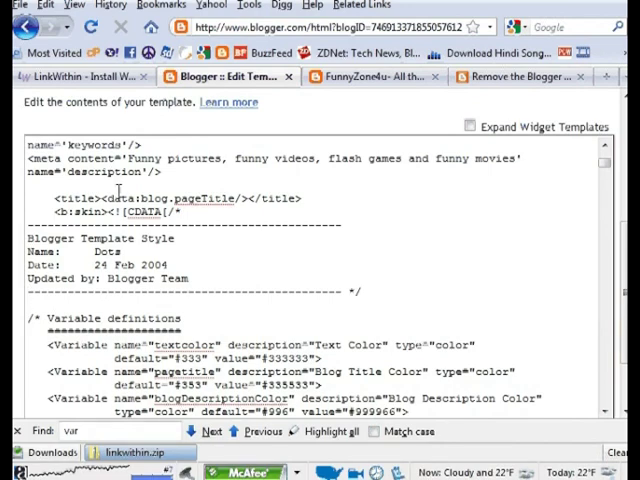
key("alt+Tab")
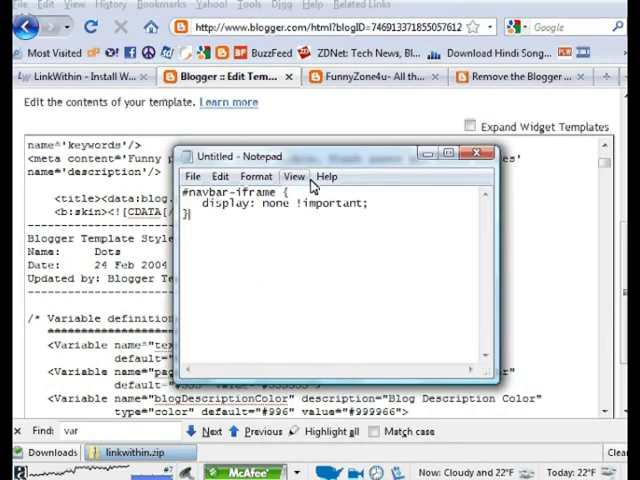
Step: Copy the #navbar-iframe display:none rule from the Notepad note, then minimize Notepad
left_click_drag(300, 155, 230, 196)
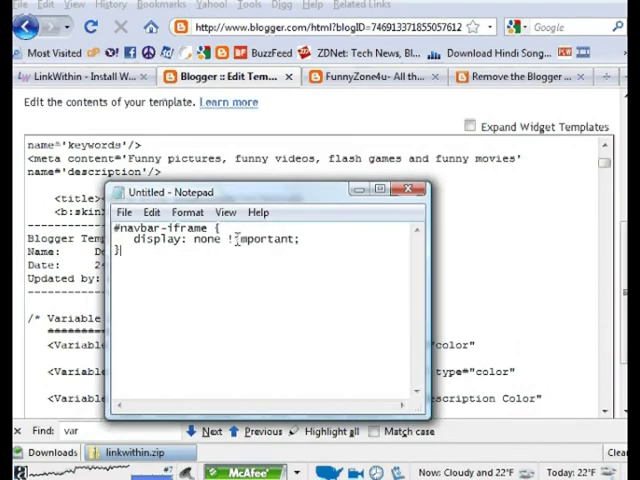
left_click_drag(141, 253, 113, 226)
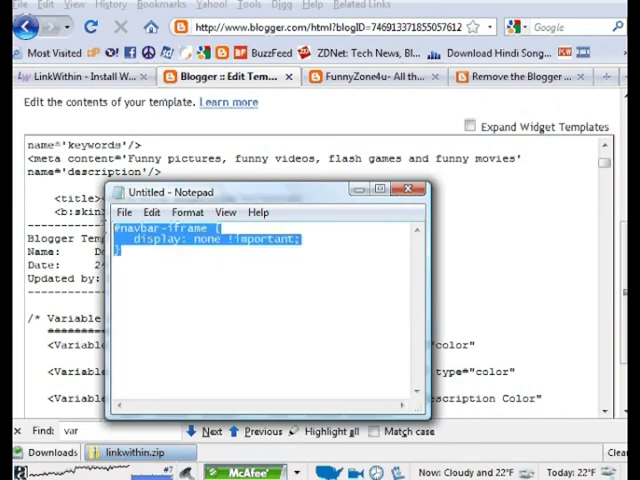
left_click(358, 189)
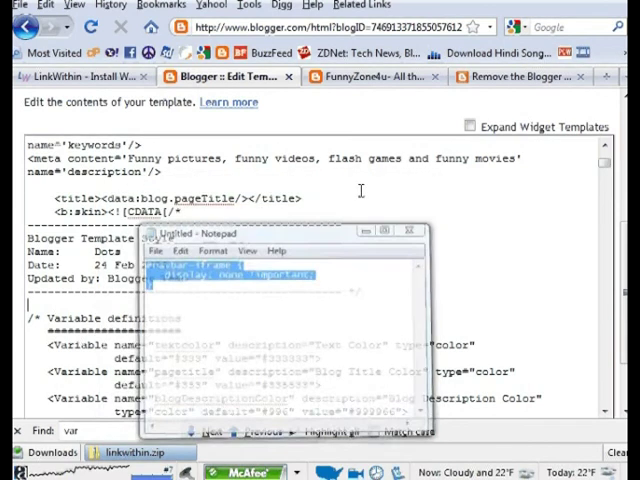
Step: Paste the #navbar-iframe rule onto the blank line above Variable definitions and save the template
left_click(36, 304)
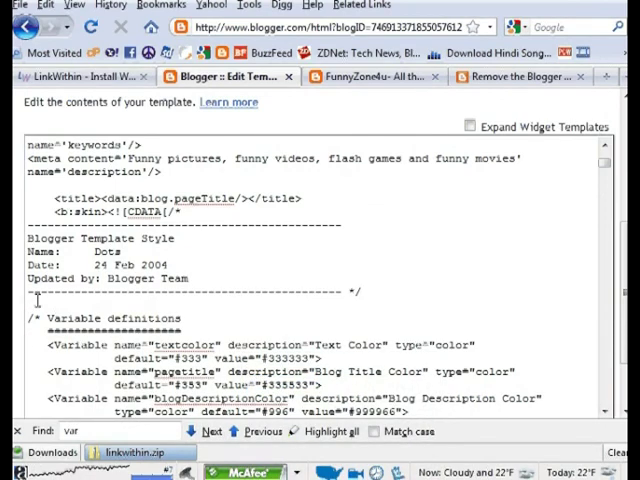
type("#navbar-iframe {    display: none !important; }")
scroll(310, 250, "down", 3)
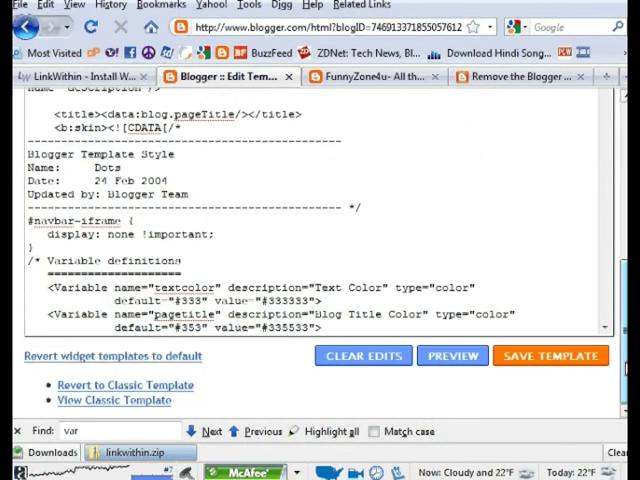
left_click(540, 356)
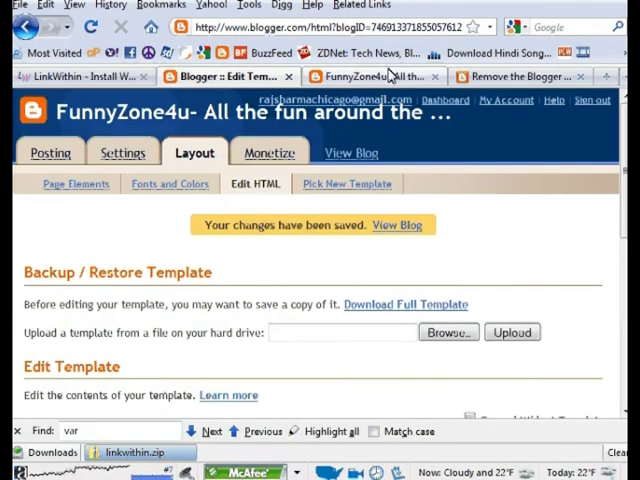
Step: Reload the FunnyZone4u blog's Home page in its own tab to check the navbar
left_click(380, 77)
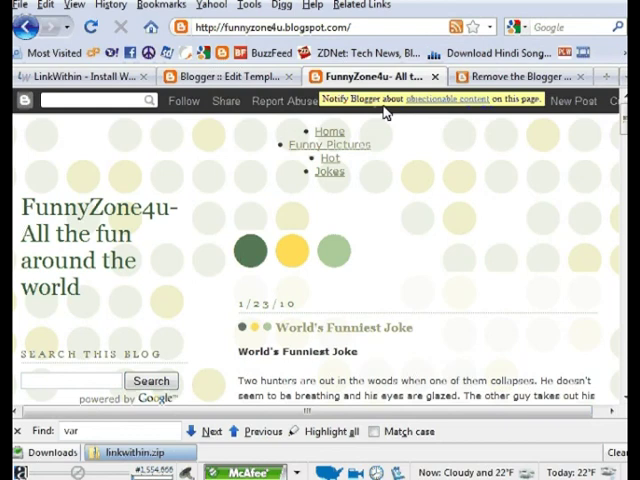
left_click(330, 131)
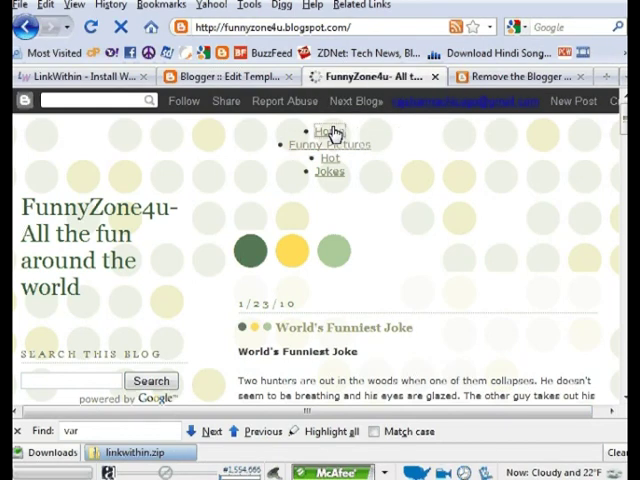